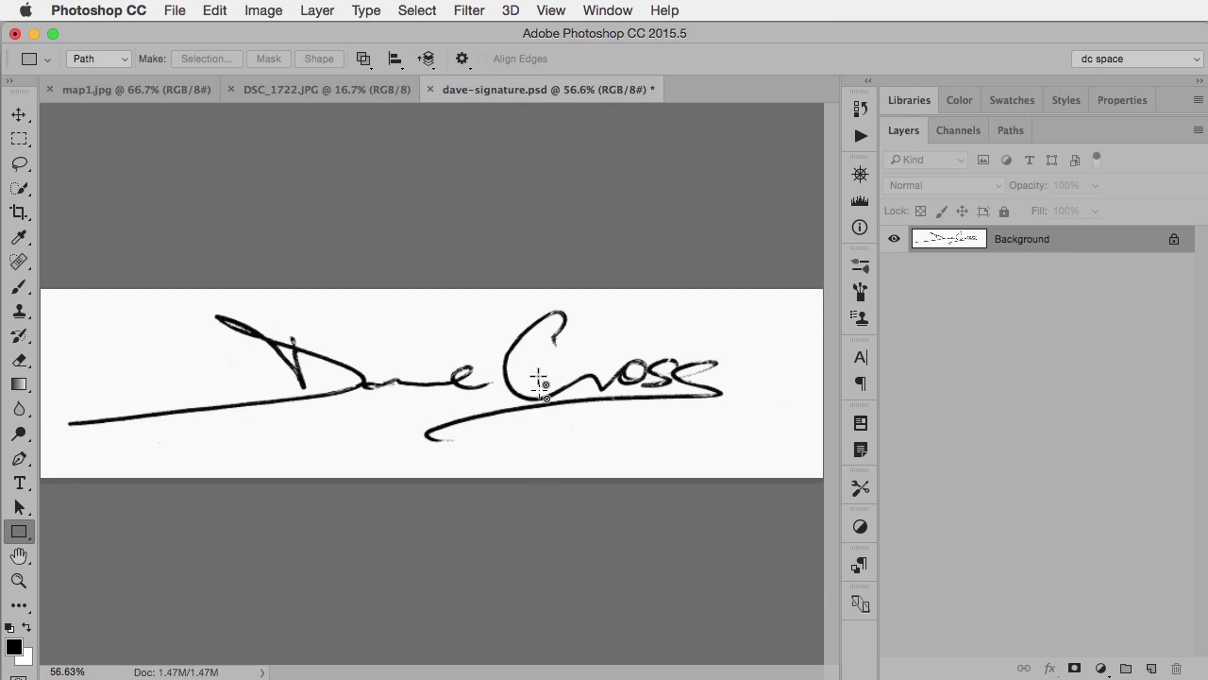
# Define the handwritten signature as a brush preset named dave-signature.psd
pyautogui.click(209, 12)
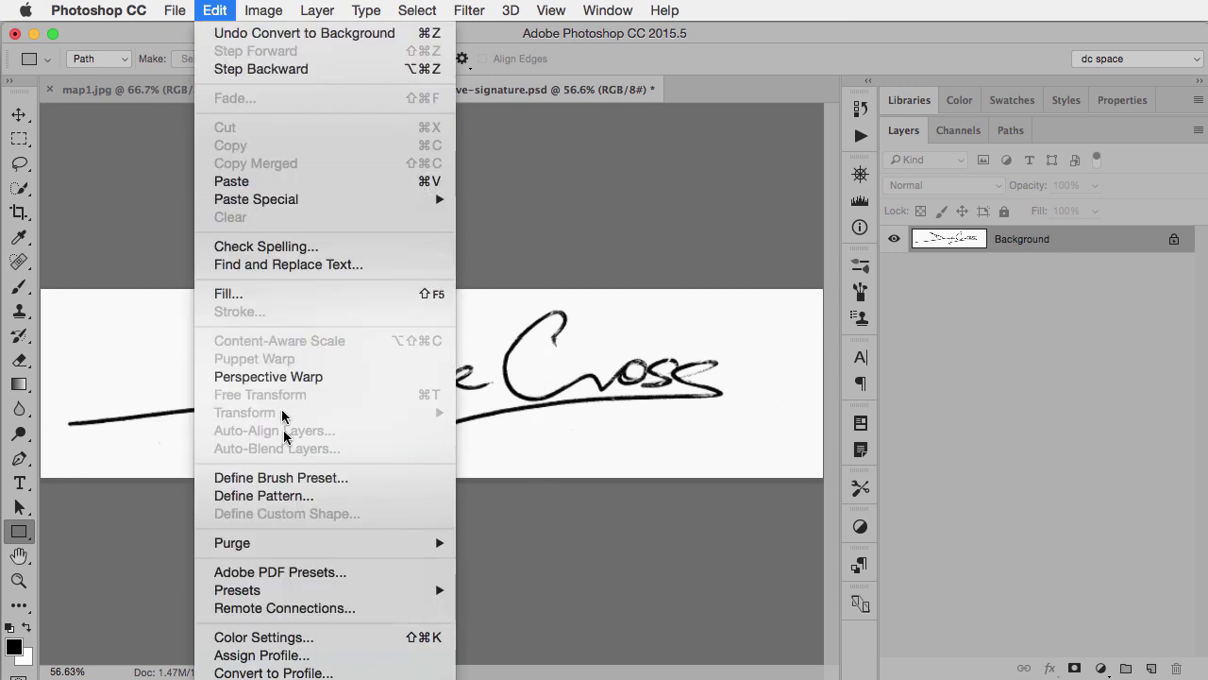
pyautogui.click(287, 479)
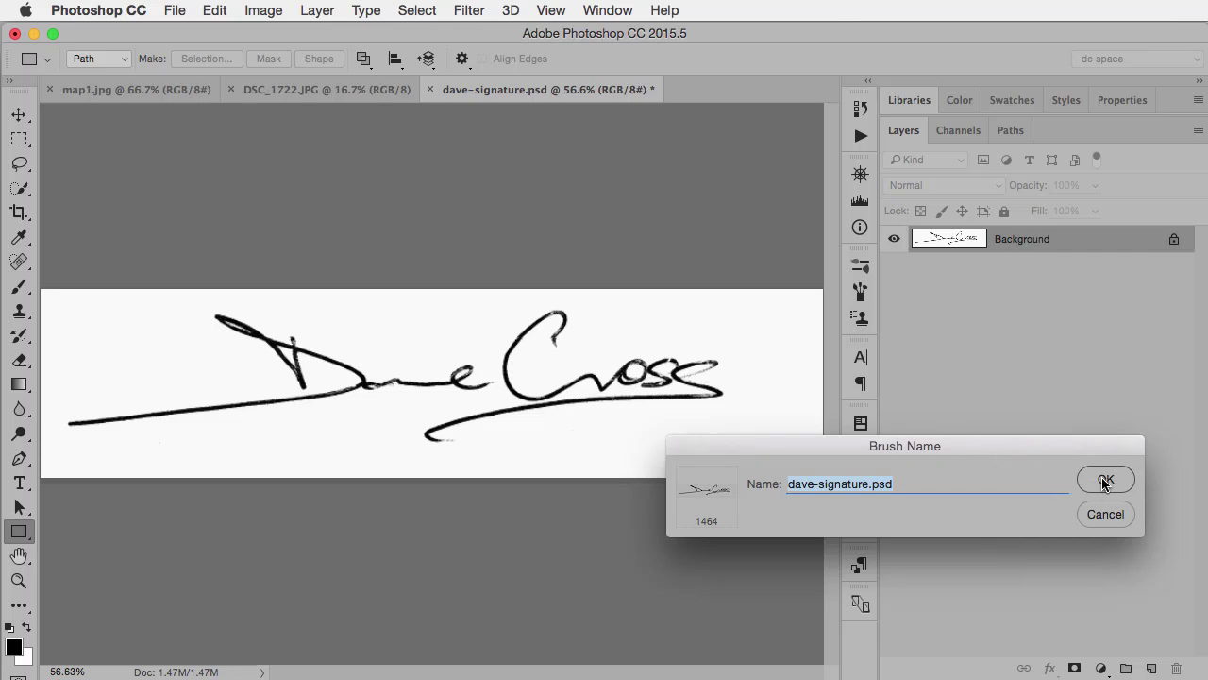
pyautogui.click(1105, 481)
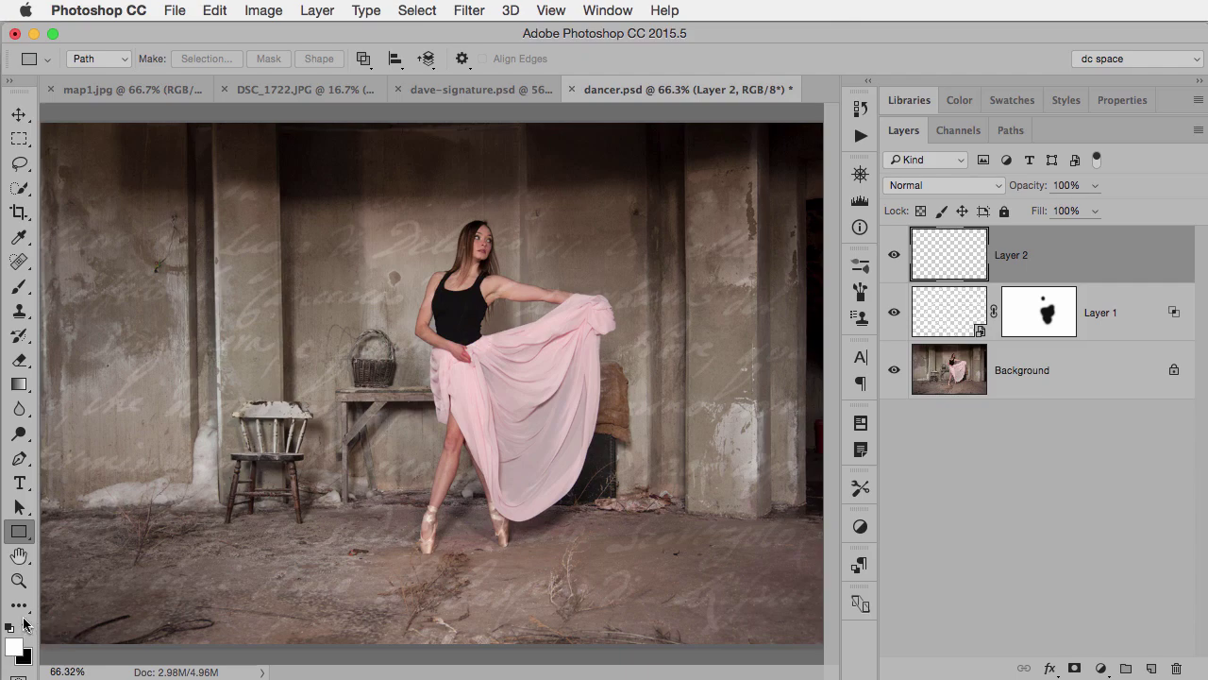
# Stamp the 1464 signature brush once in white at 600 px on the lower-right floor
pyautogui.press('b')
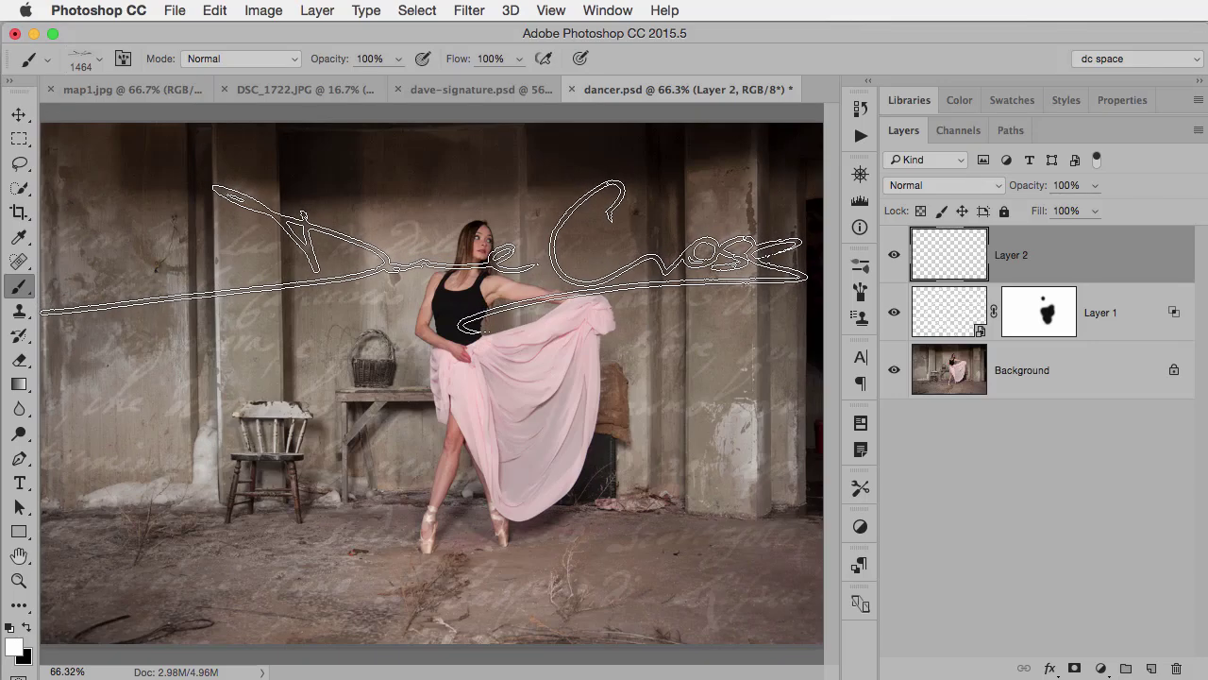
pyautogui.click(102, 61)
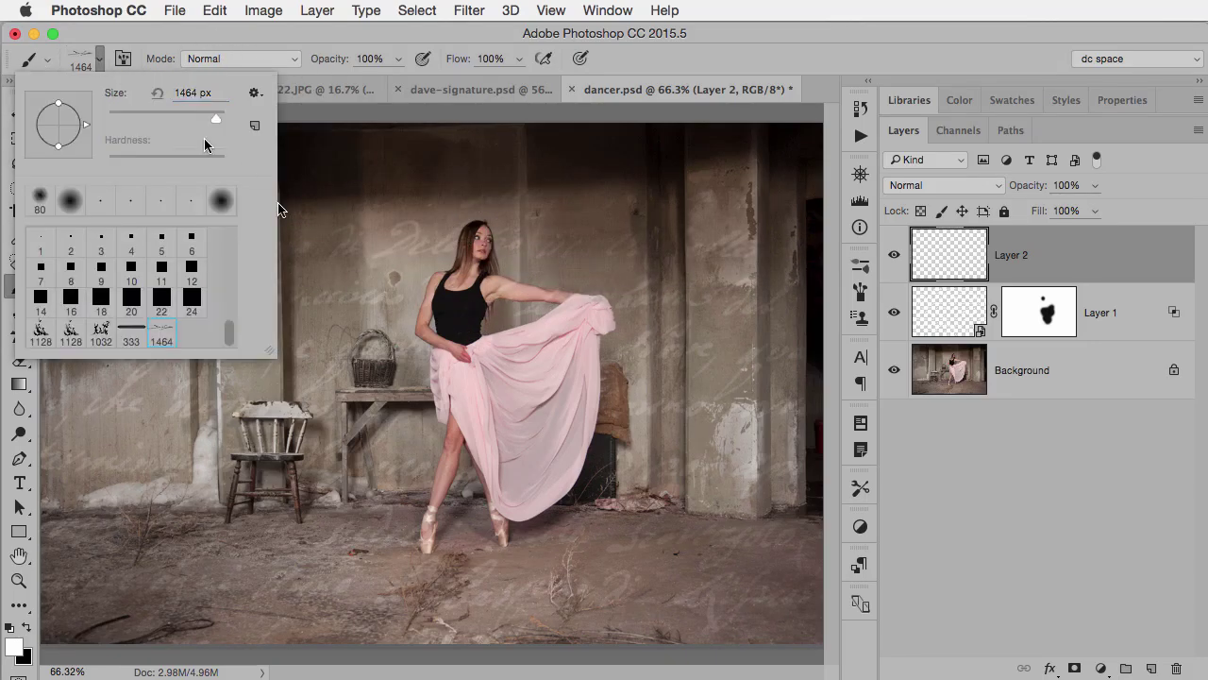
pyautogui.click(99, 61)
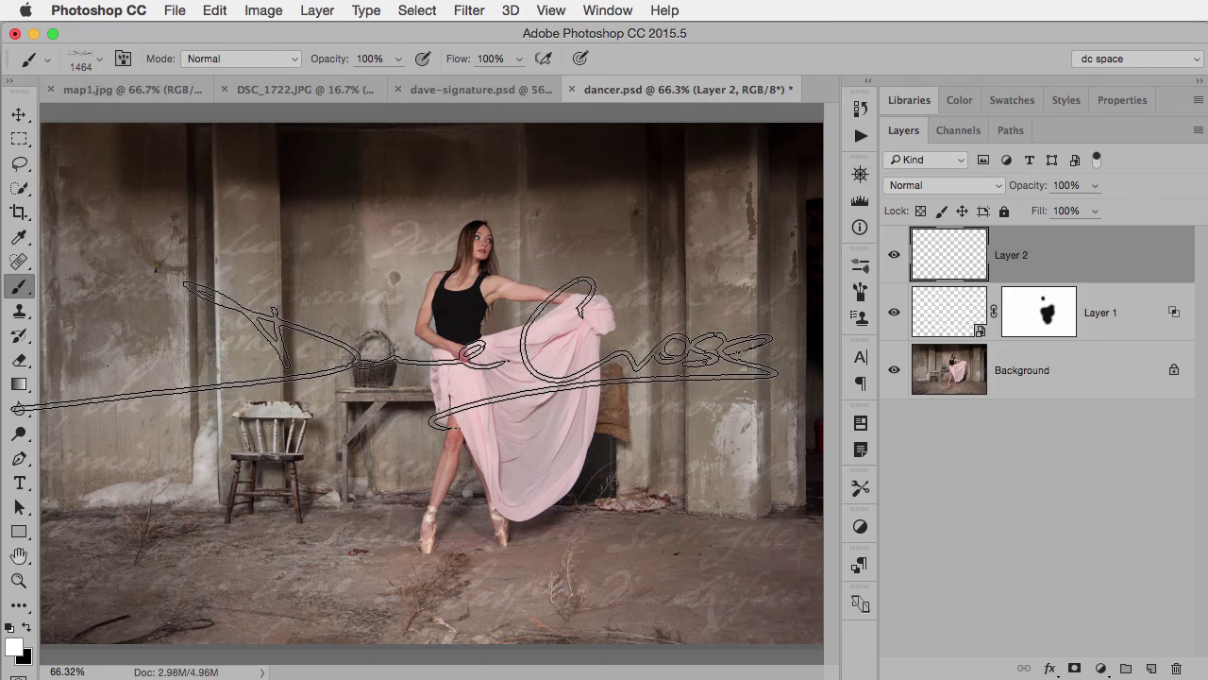
pyautogui.press('[')
pyautogui.press('[')
pyautogui.press('[')
pyautogui.press('[')
pyautogui.press('[')
pyautogui.press('[')
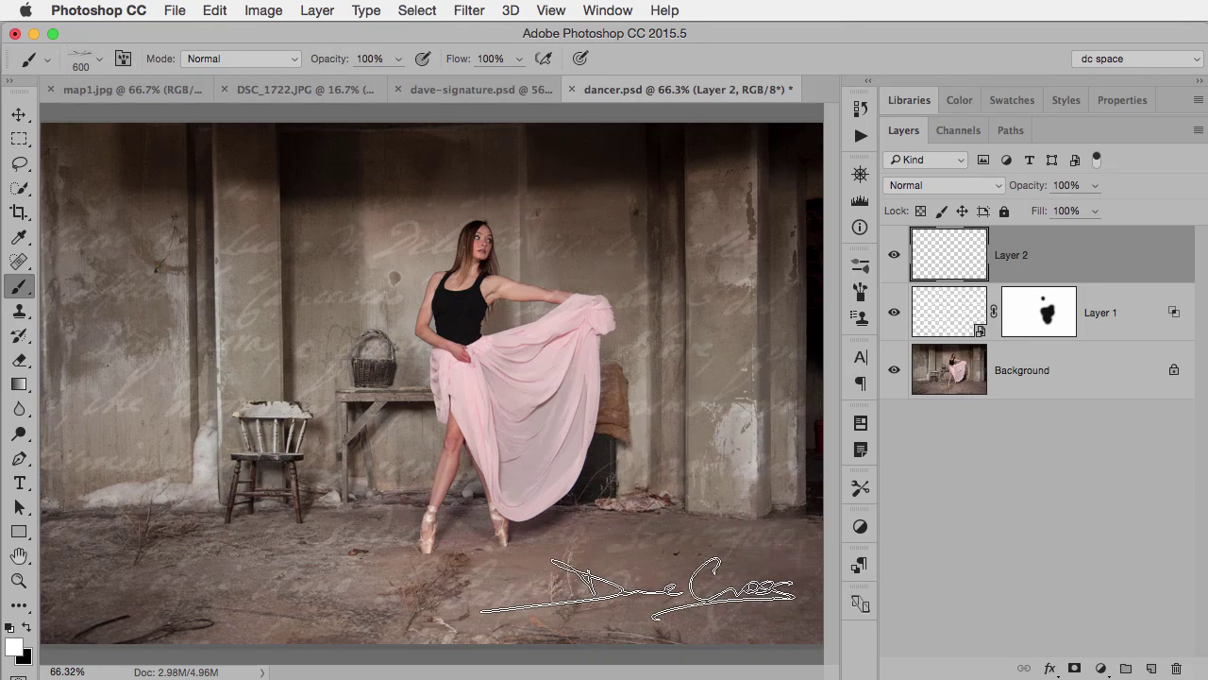
pyautogui.click(638, 587)
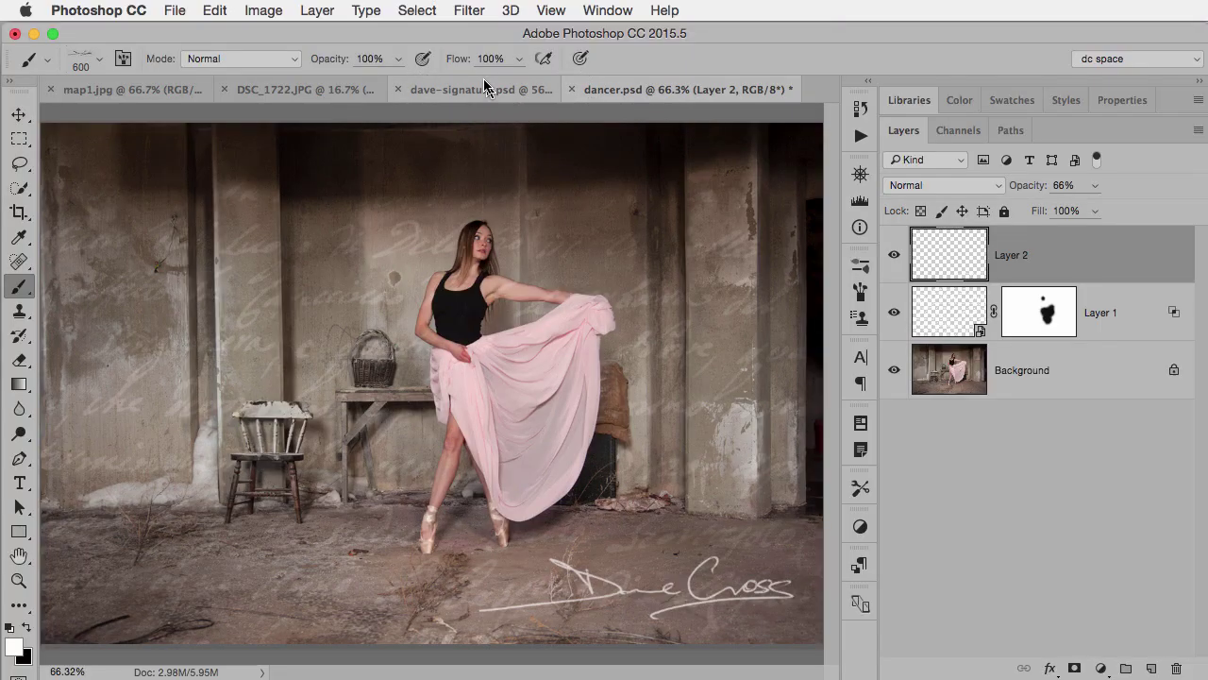
# Add a Levels adjustment to DSC_1722.JPG, sampling the paper as white point and setting black input 104
pyautogui.click(297, 91)
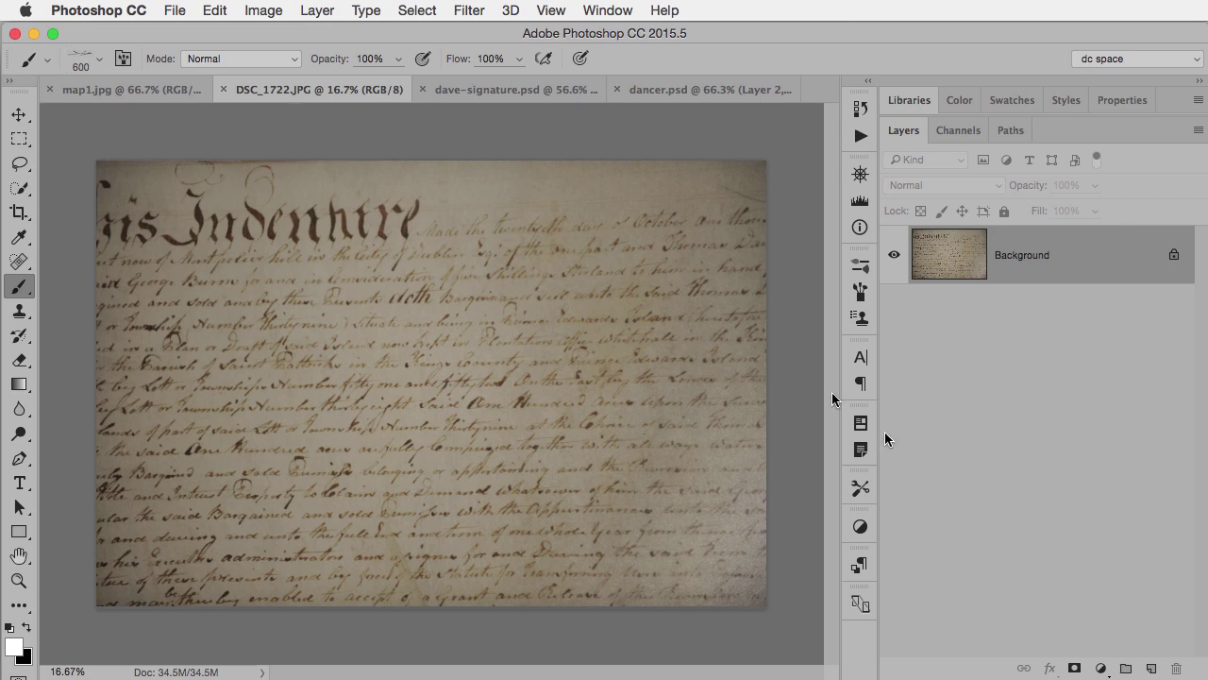
pyautogui.press('v')
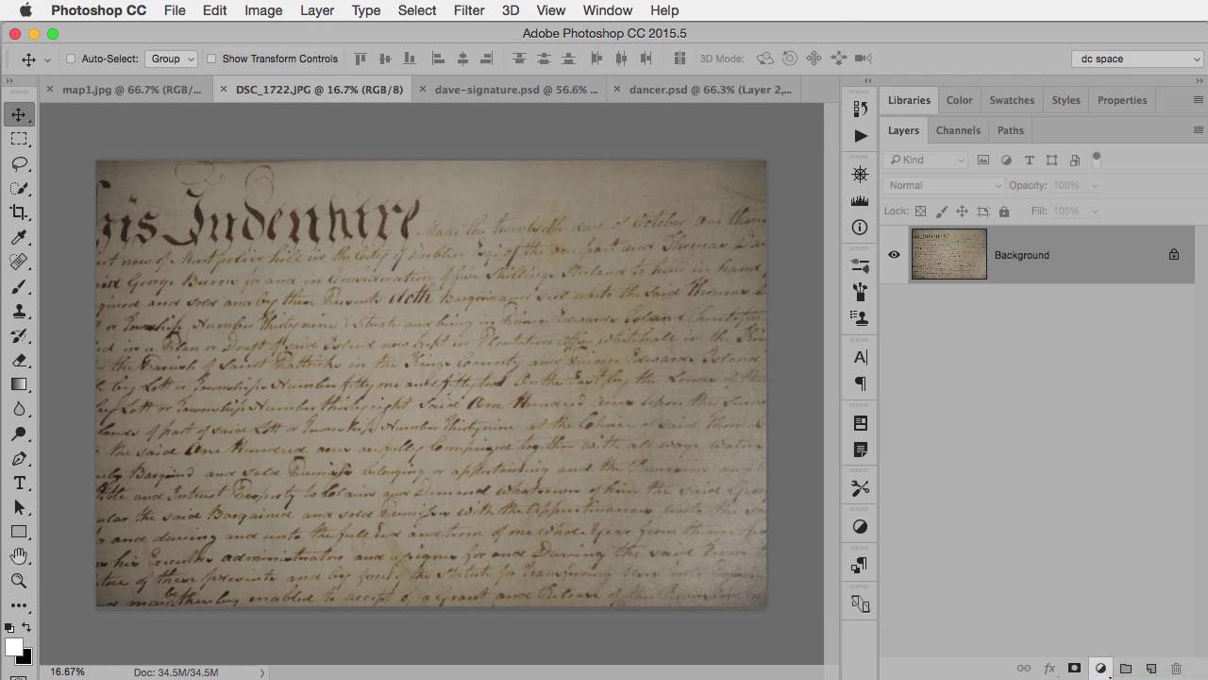
pyautogui.click(1101, 667)
pyautogui.click(1133, 382)
pyautogui.click(927, 220)
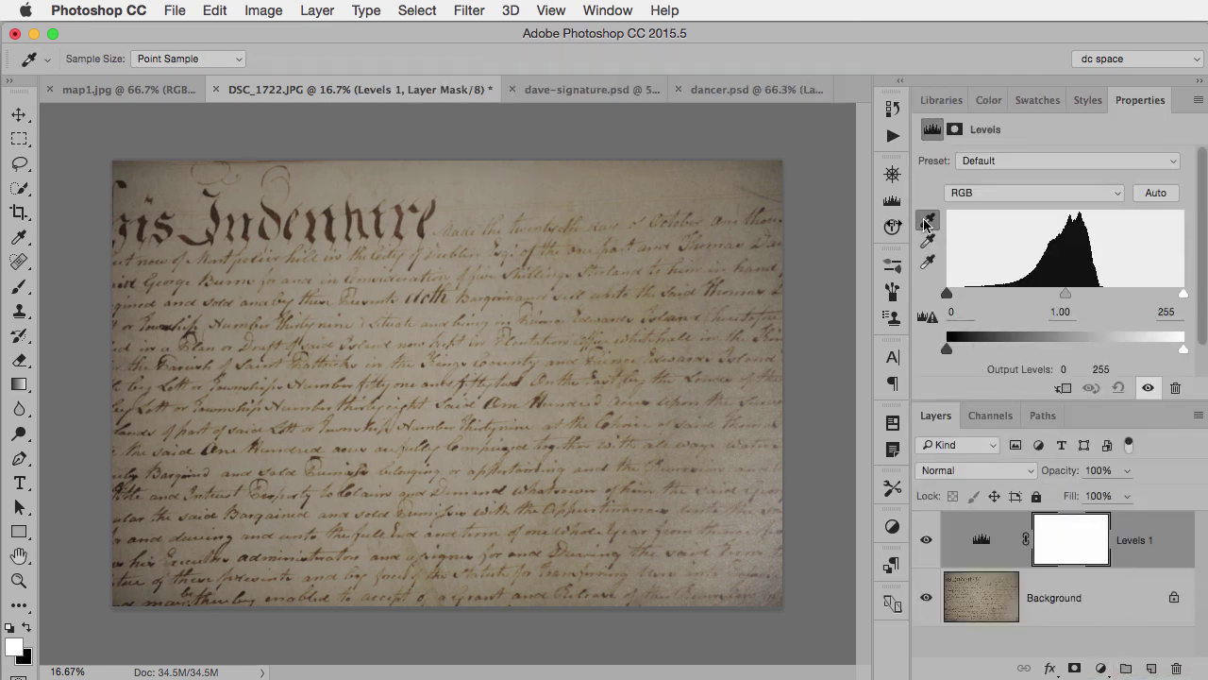
pyautogui.click(218, 212)
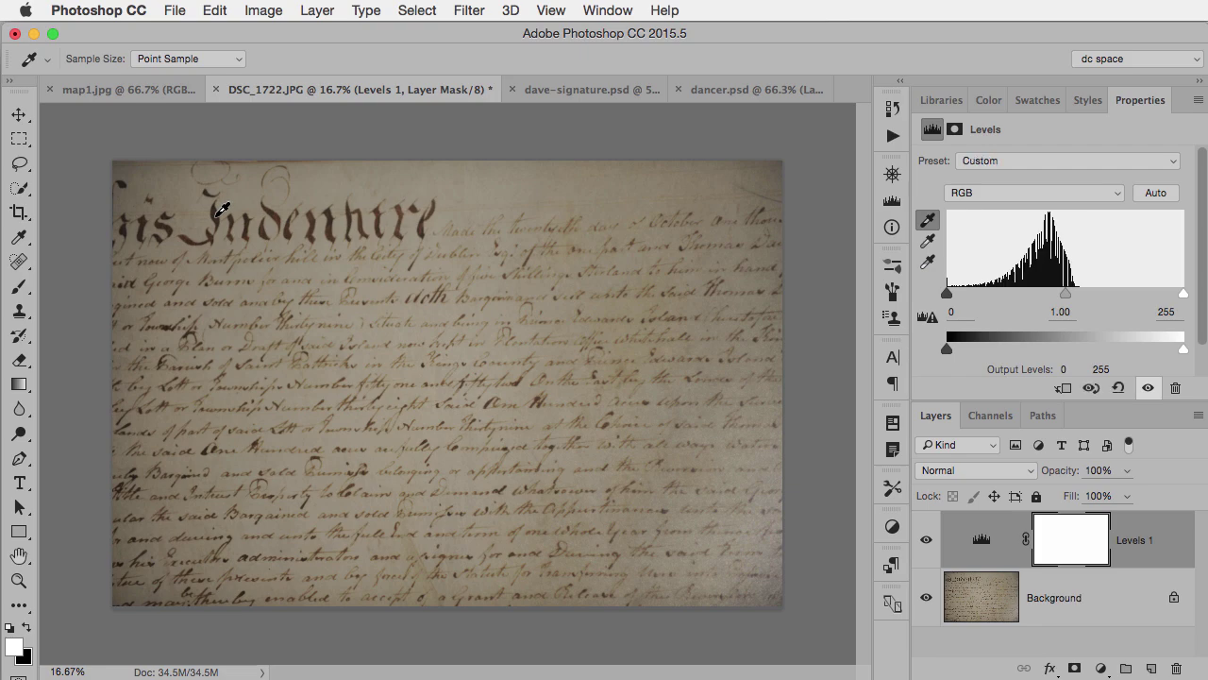
pyautogui.press('super+z')
pyautogui.click(927, 262)
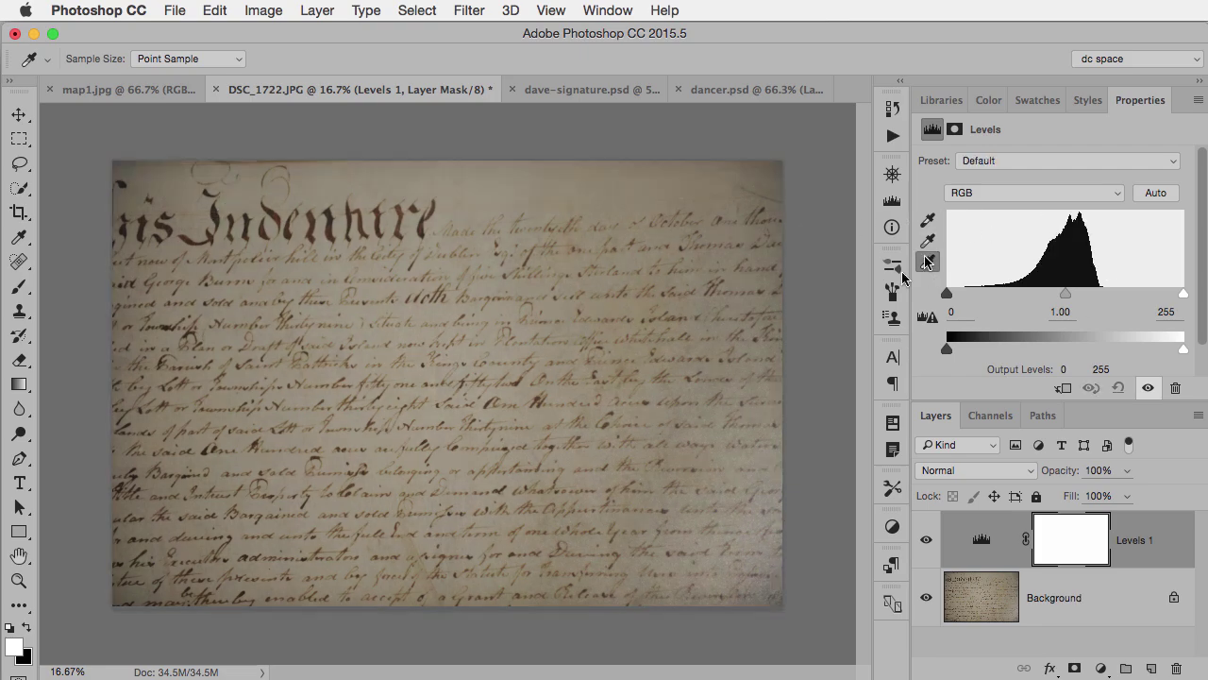
pyautogui.click(431, 305)
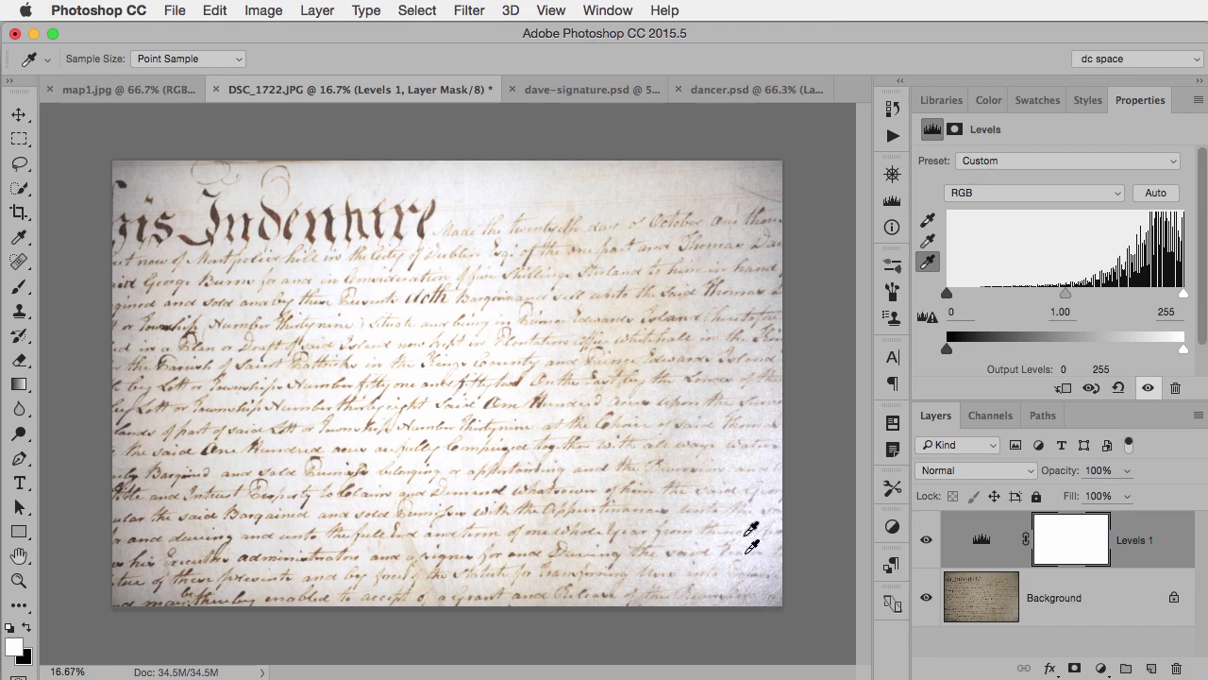
pyautogui.moveTo(949, 298); pyautogui.dragTo(1045, 300)
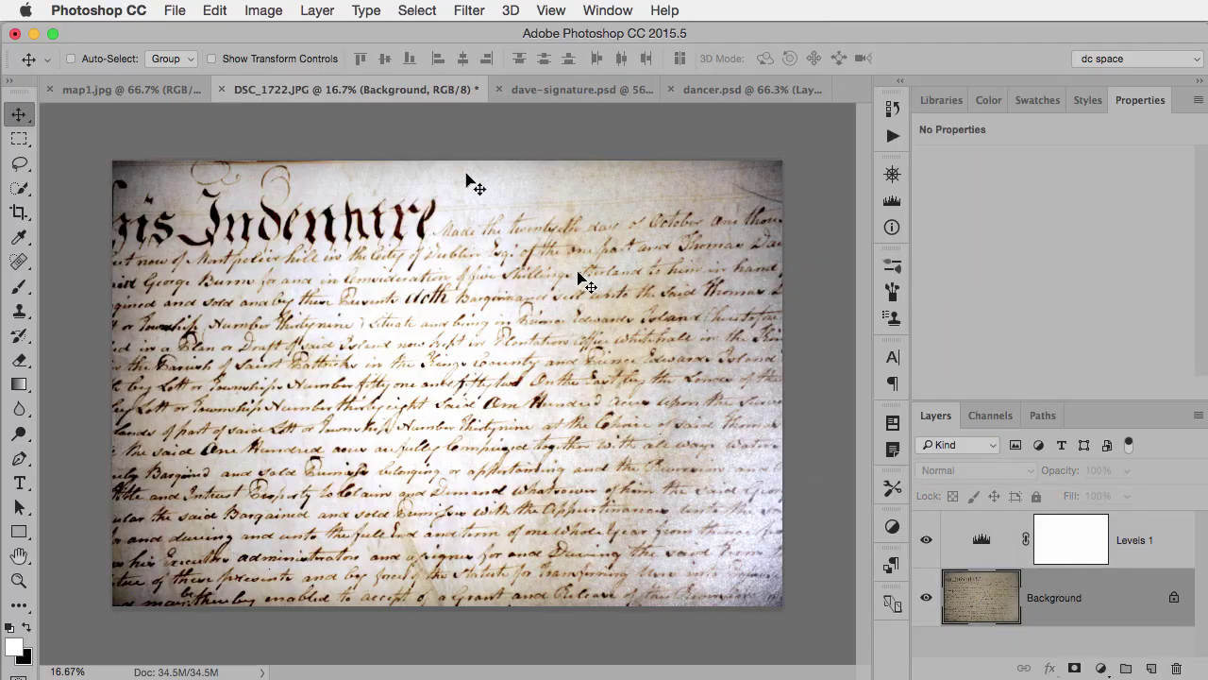
# Define the contrasted deed image as a new brush preset
pyautogui.click(215, 9)
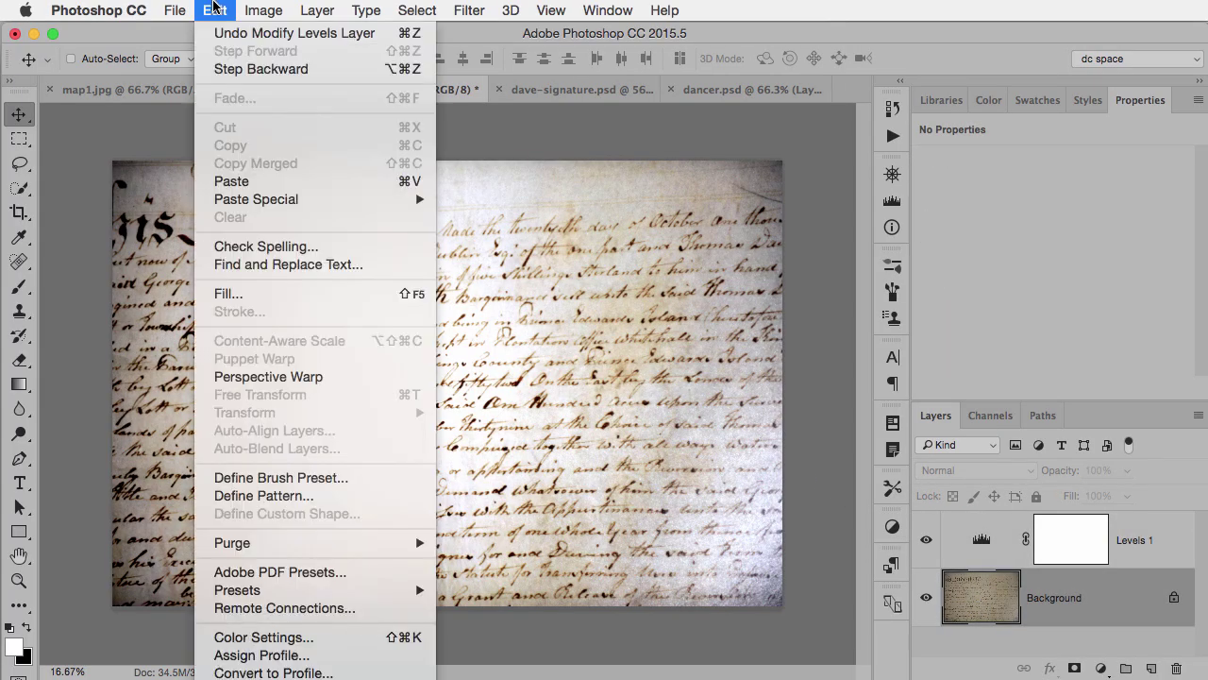
pyautogui.click(279, 475)
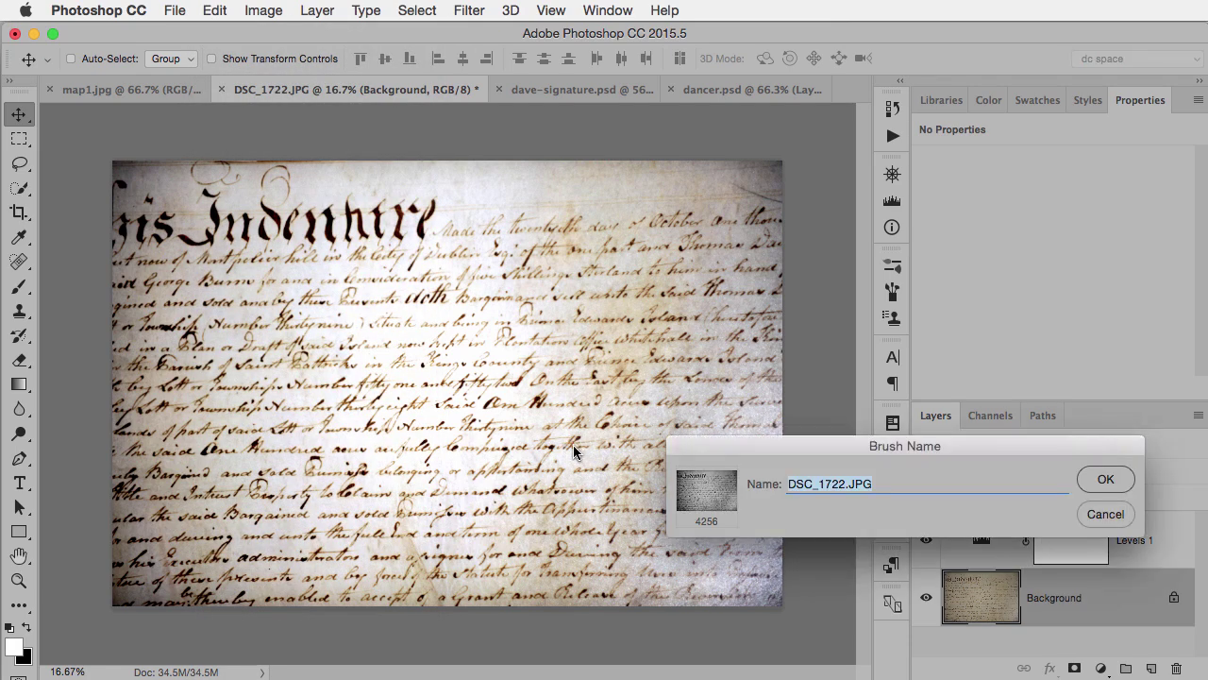
pyautogui.click(1109, 481)
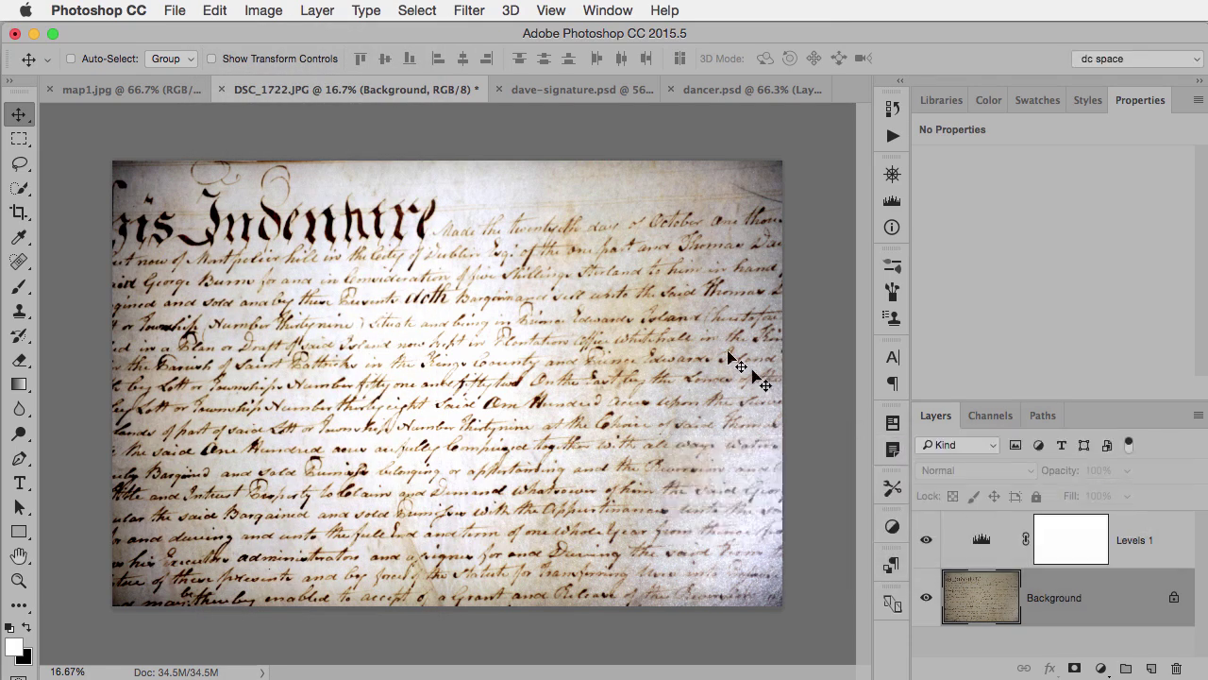
# In dancer.psd, hide Layer 1 and add a new empty layer for the deed
pyautogui.click(702, 90)
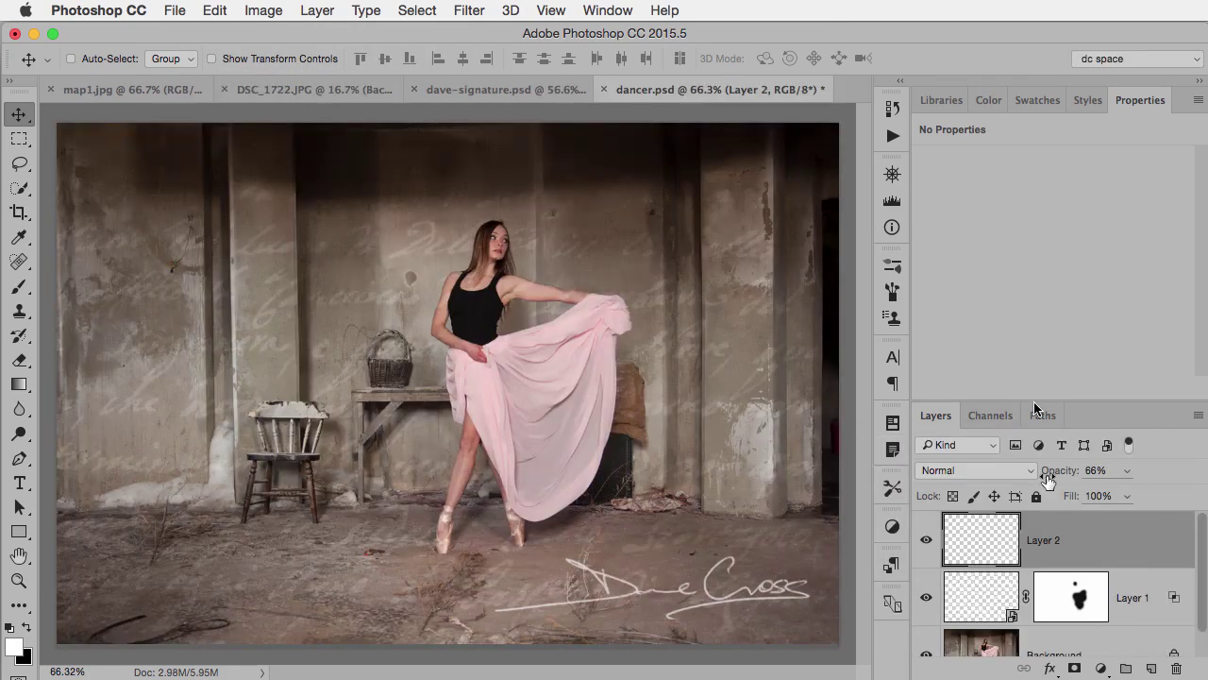
pyautogui.click(926, 596)
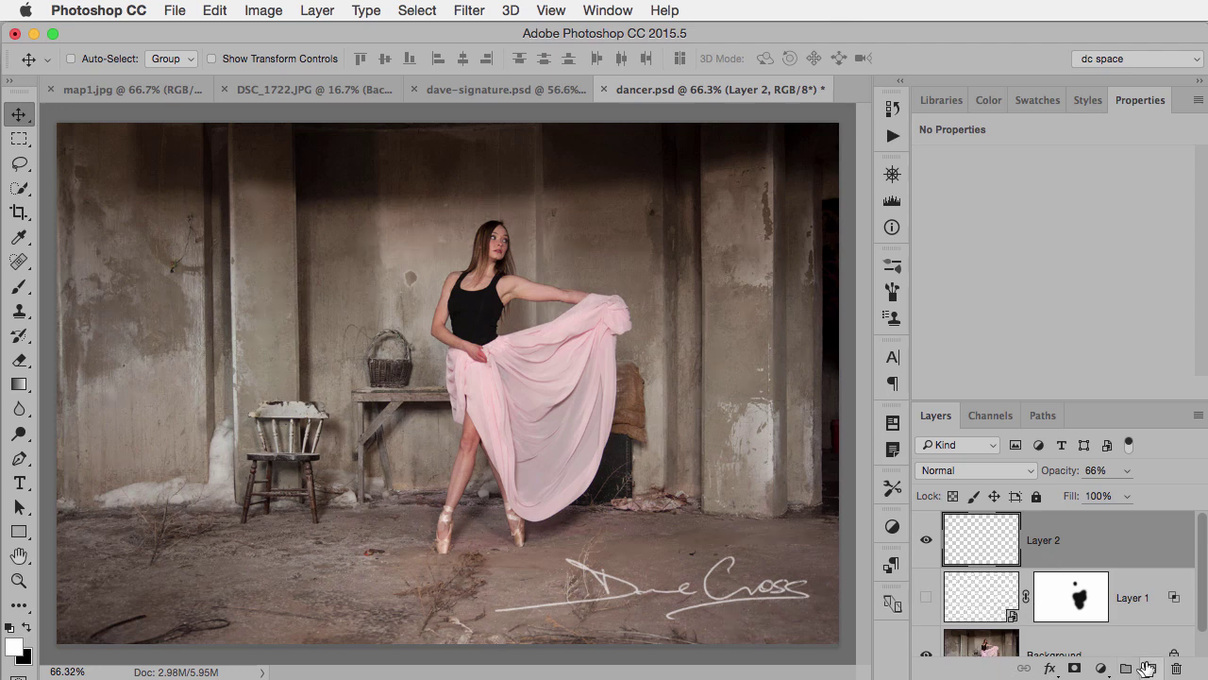
pyautogui.click(1151, 669)
# Select the 4256 deed brush at 1400 px to stamp the handwriting over the photo
pyautogui.press('b')
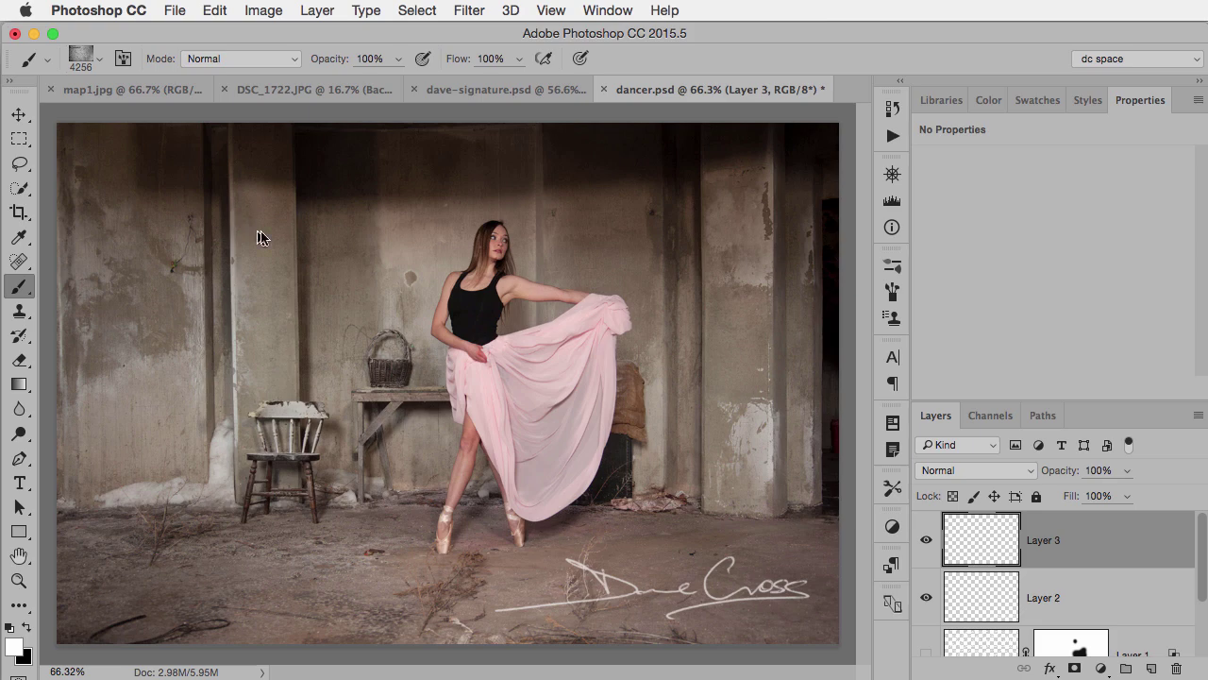
pyautogui.click(99, 59)
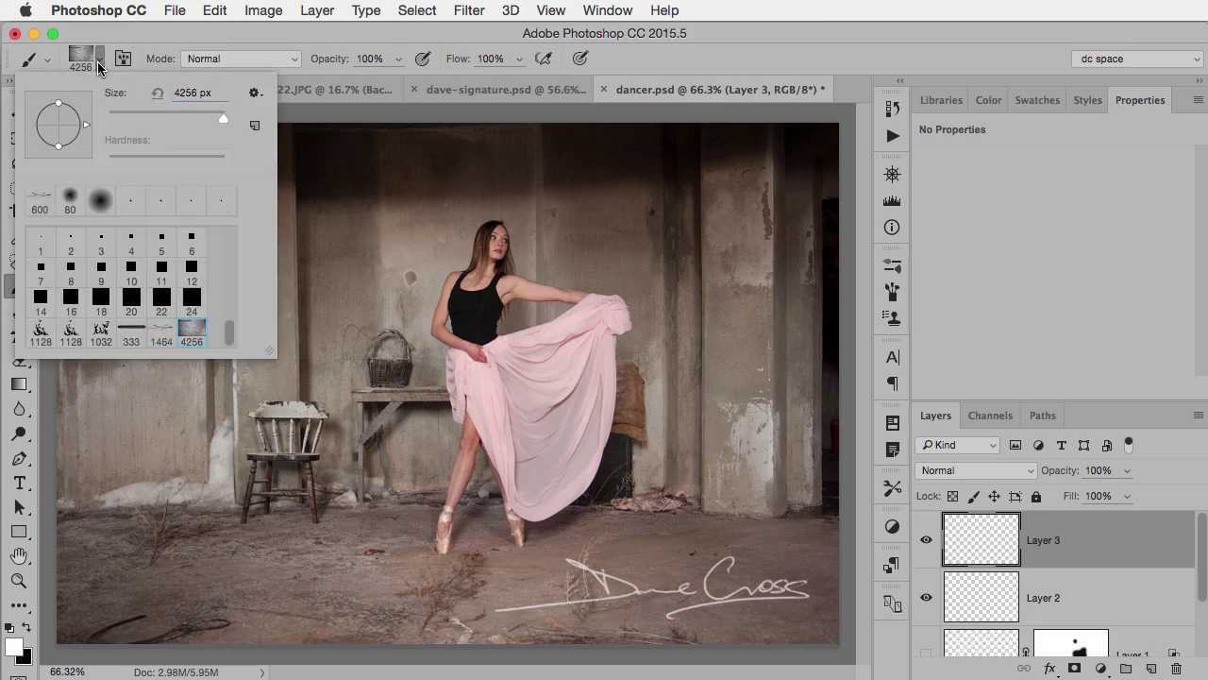
pyautogui.click(415, 338)
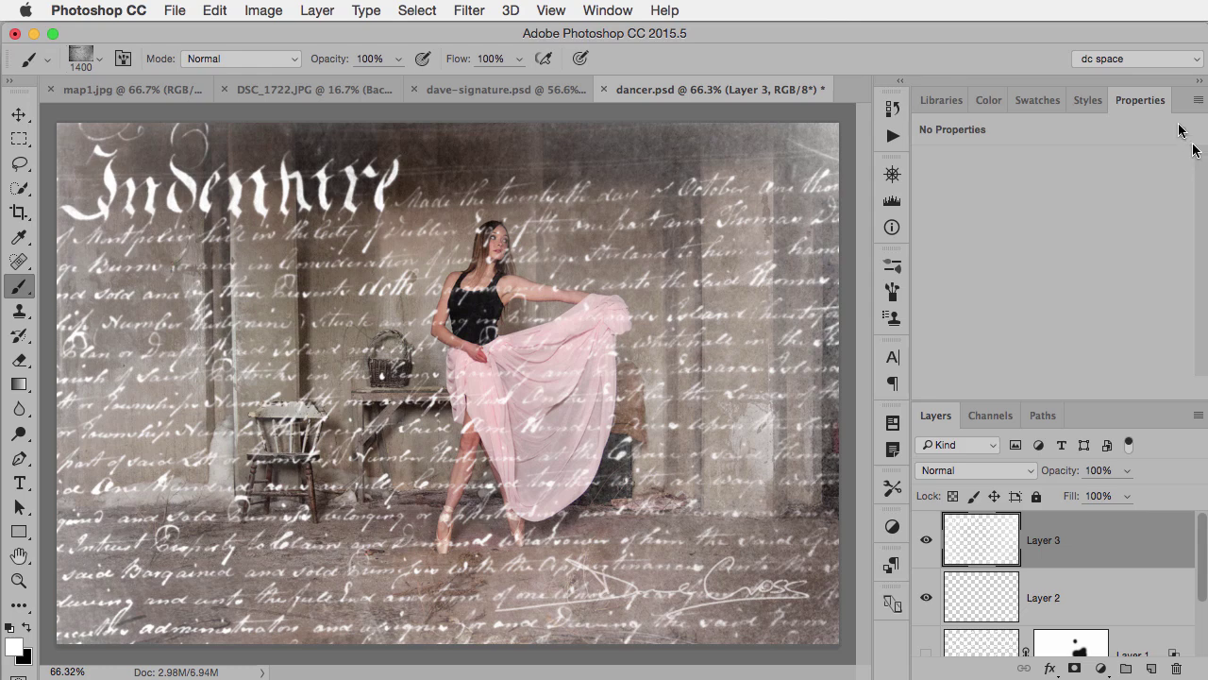
pyautogui.doubleClick(1141, 100)
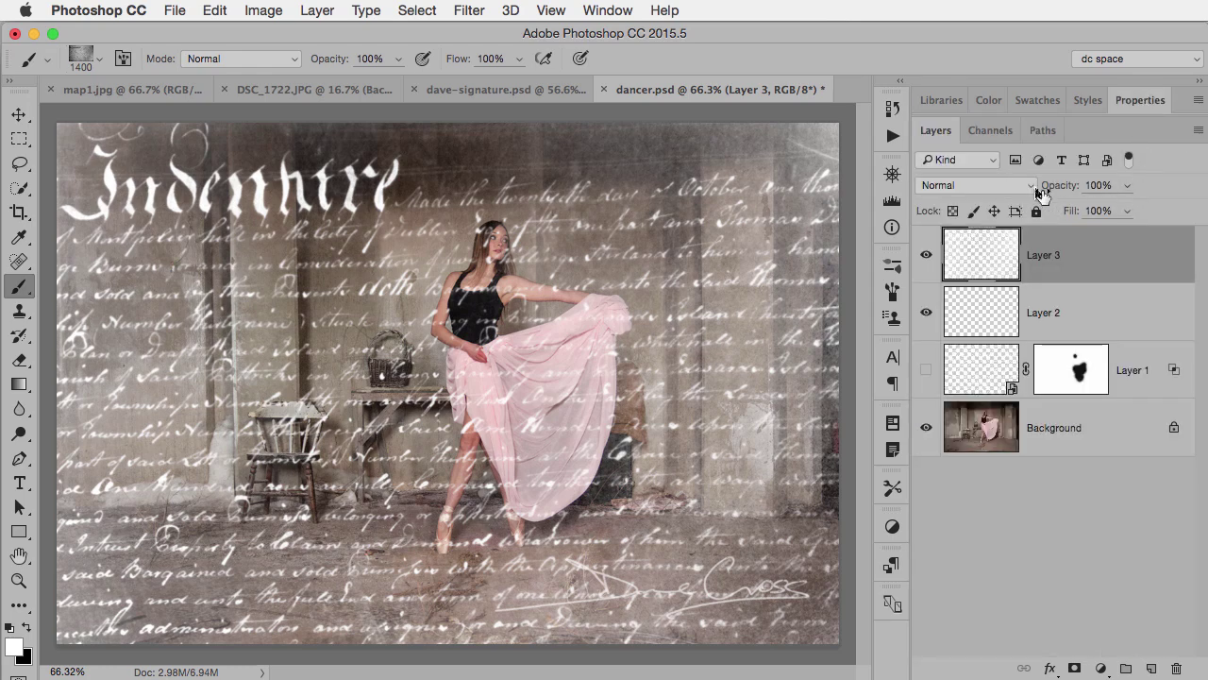
# Set Layer 3 to 45% opacity and Lighten blend mode
pyautogui.moveTo(1059, 191); pyautogui.dragTo(1036, 190)
pyautogui.click(986, 185)
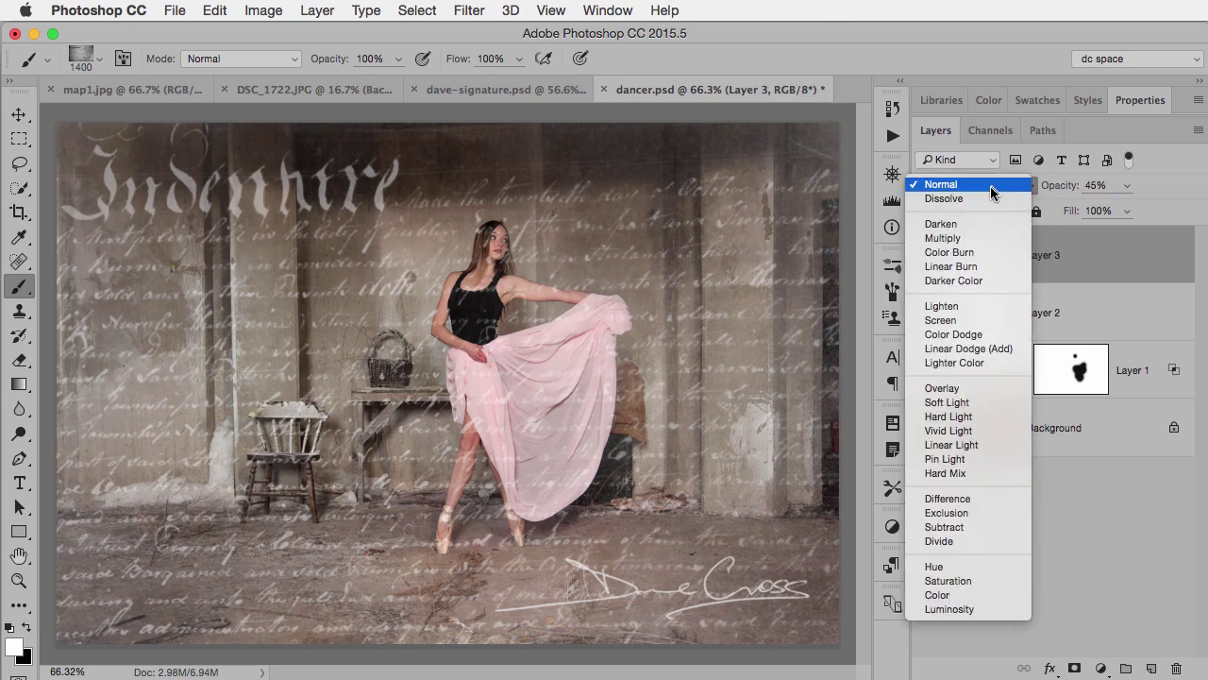
pyautogui.click(983, 304)
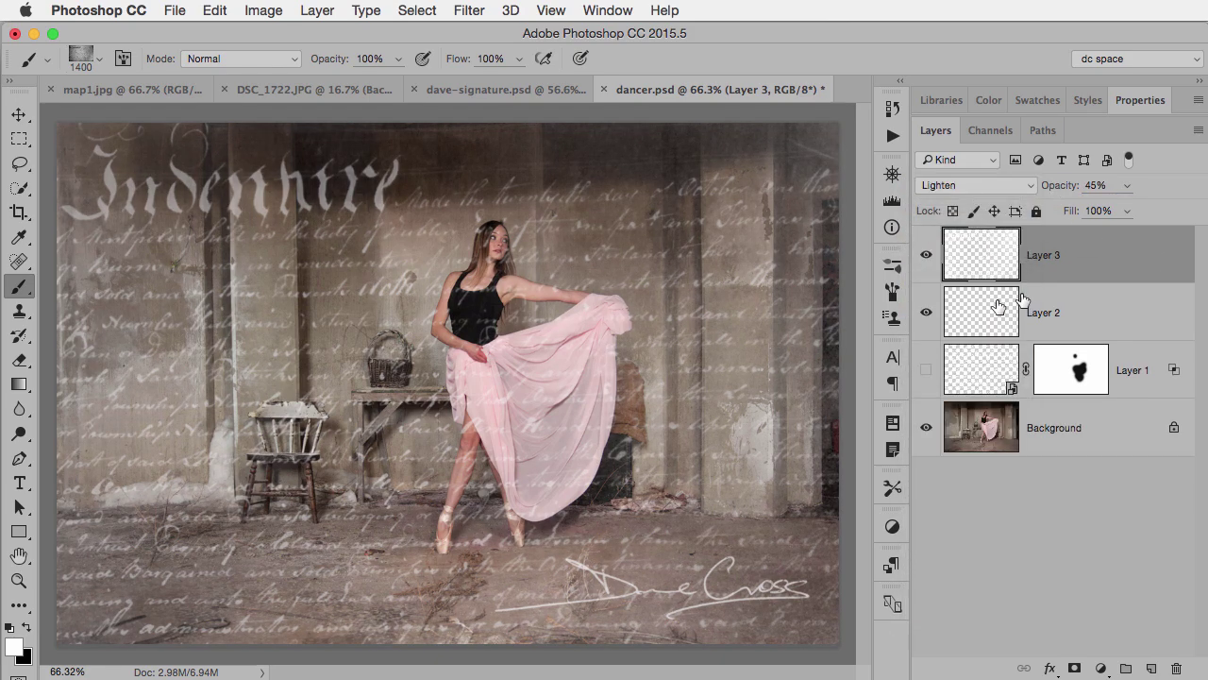
# In Layer 3's blending options, split the Underlying Layer black slider at 22/130
pyautogui.doubleClick(1151, 258)
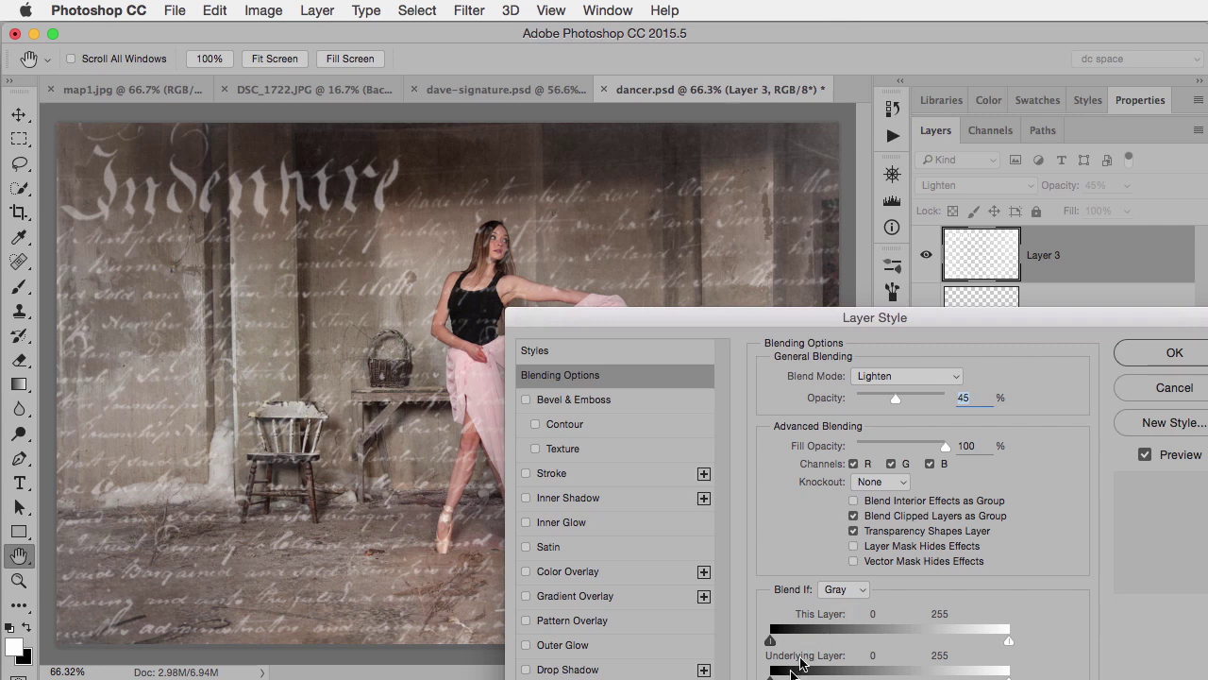
pyautogui.moveTo(829, 331); pyautogui.dragTo(839, 289)
pyautogui.moveTo(784, 641); pyautogui.dragTo(905, 643)
pyautogui.moveTo(804, 645); pyautogui.dragTo(799, 642)
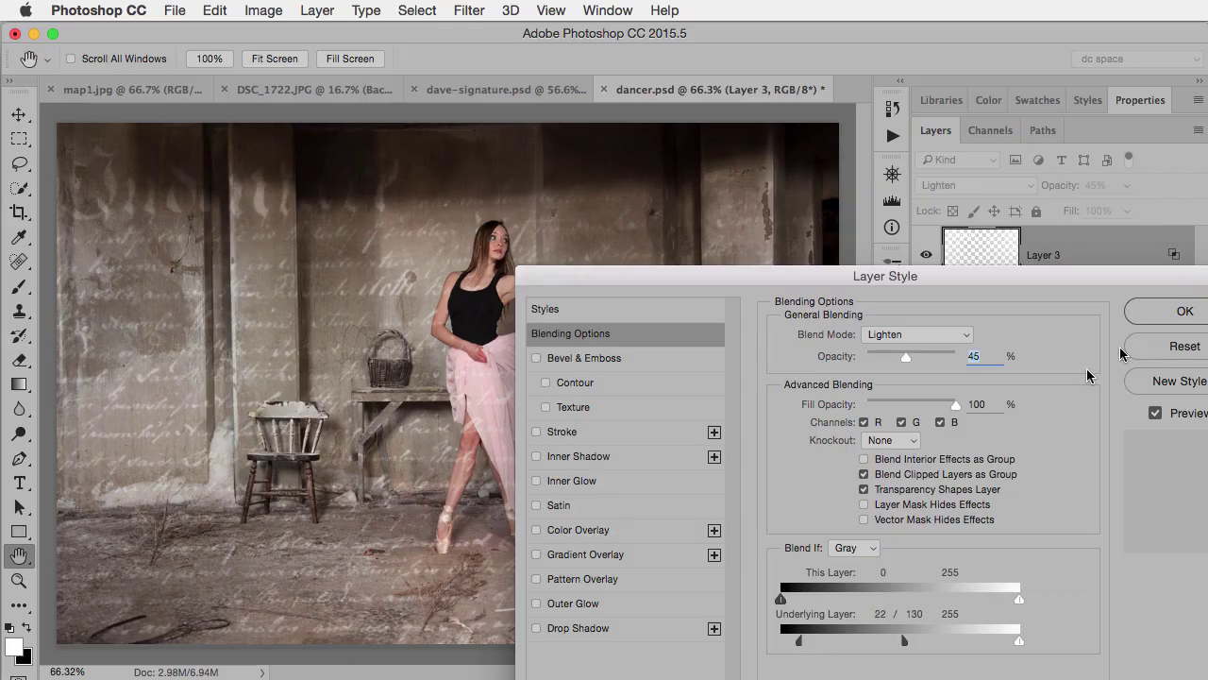
pyautogui.click(1136, 322)
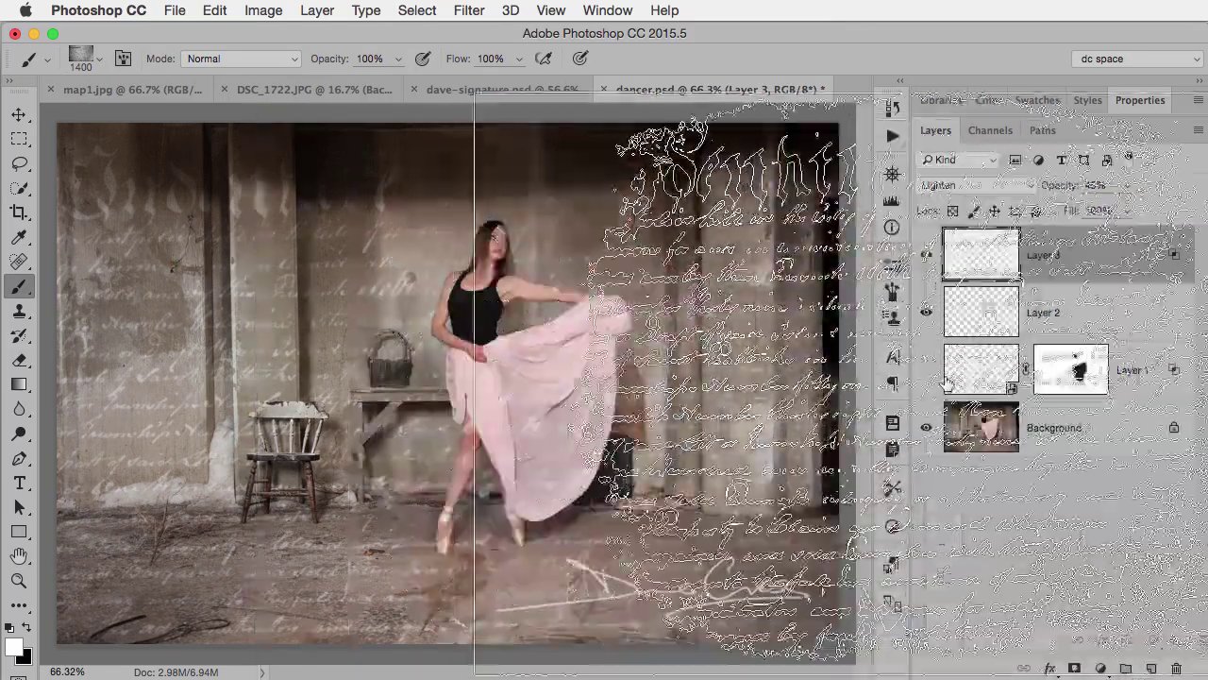